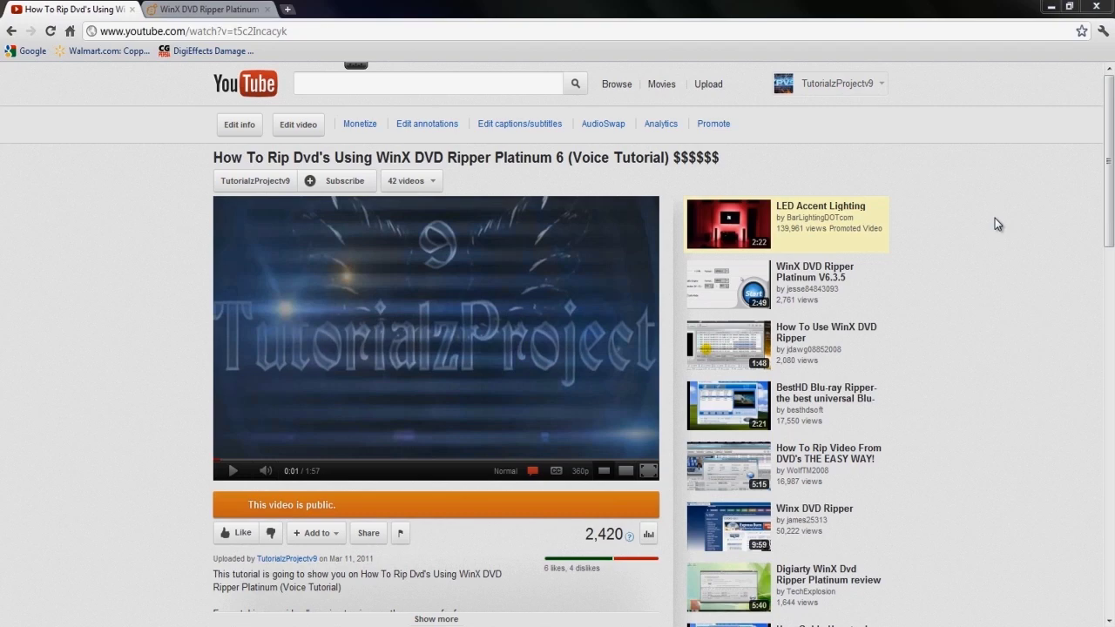
scroll(997, 225, down, 5)
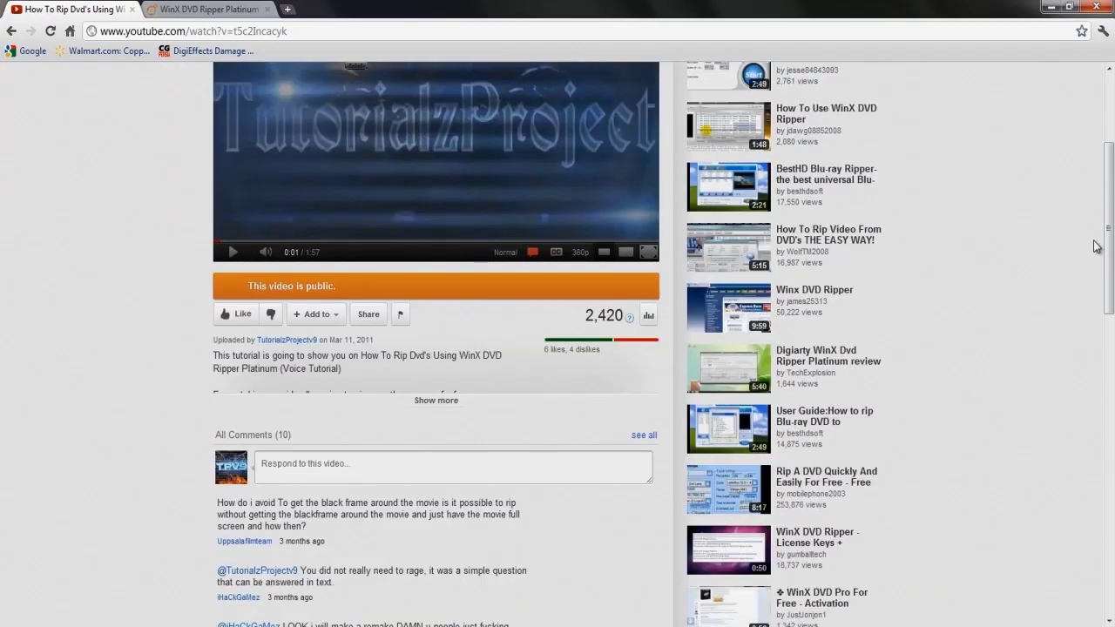
scroll(1096, 246, up, 5)
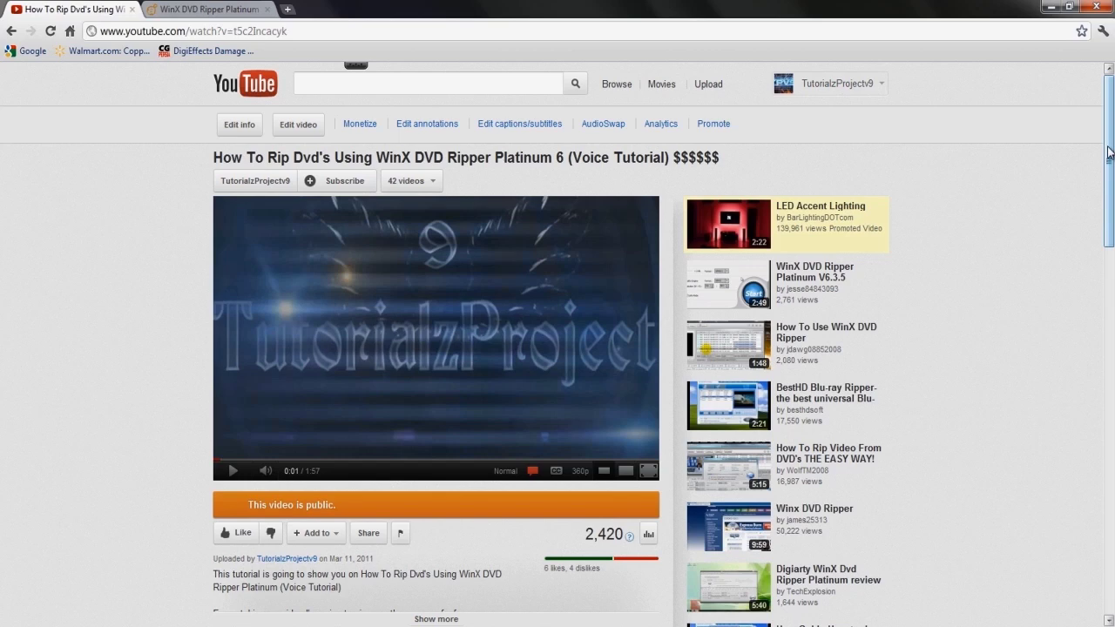
mouse_move(1109, 153)
mouse_down()
mouse_move(1107, 242)
mouse_move(1107, 144)
mouse_up()
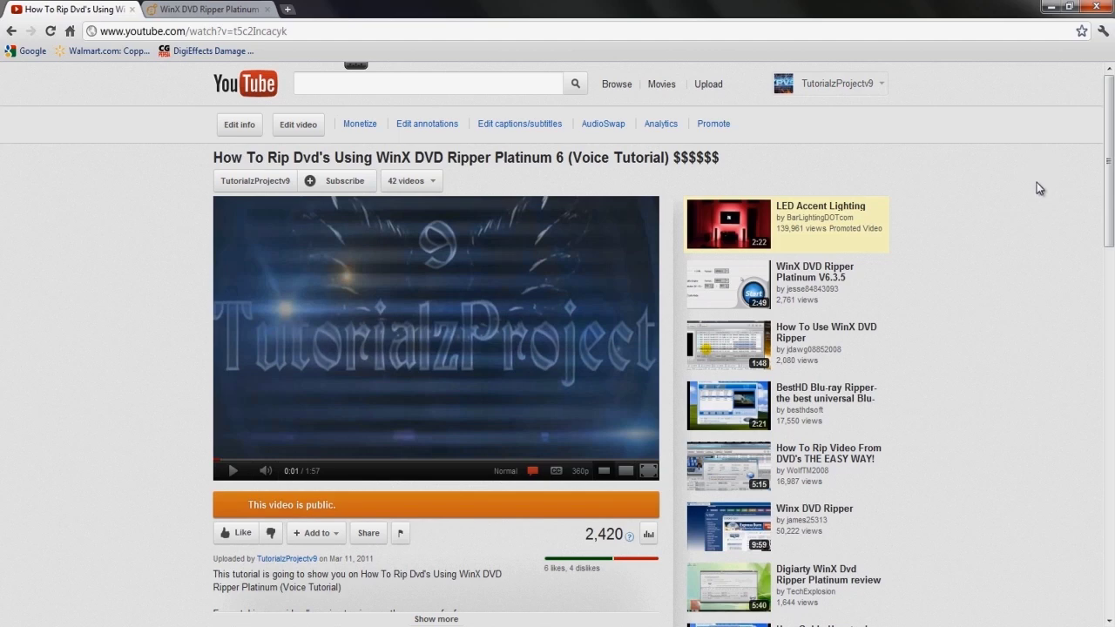
scroll(1098, 190, down, 5)
drag(1099, 190, 1088, 129)
- Switch to the WinX DVD Ripper Platinum product page and review its holiday discount price and description
click(190, 11)
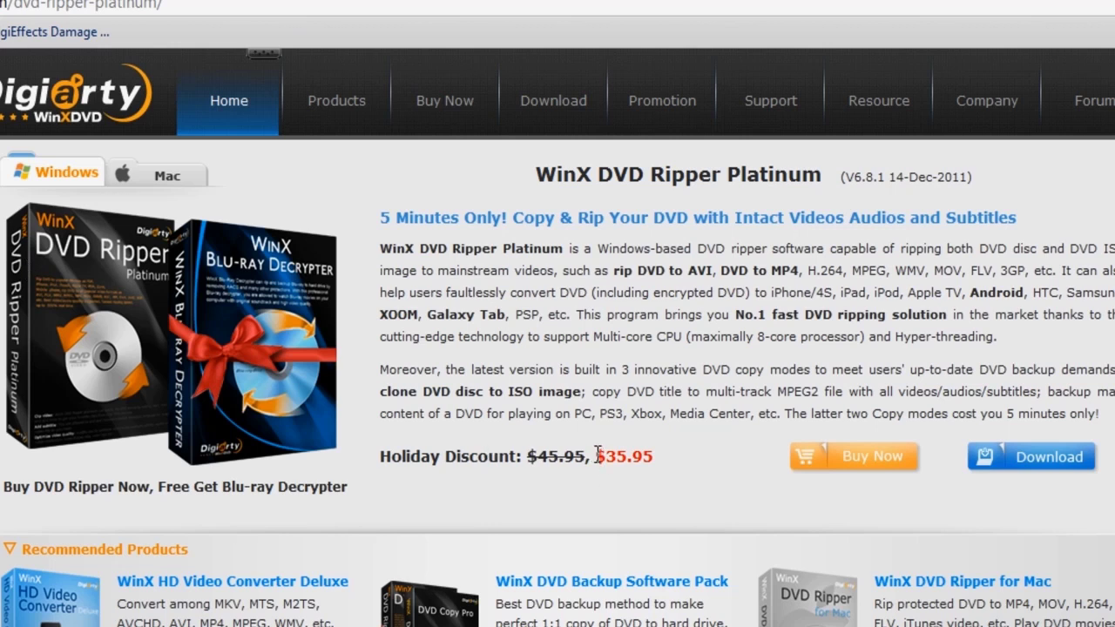
drag(597, 456, 686, 462)
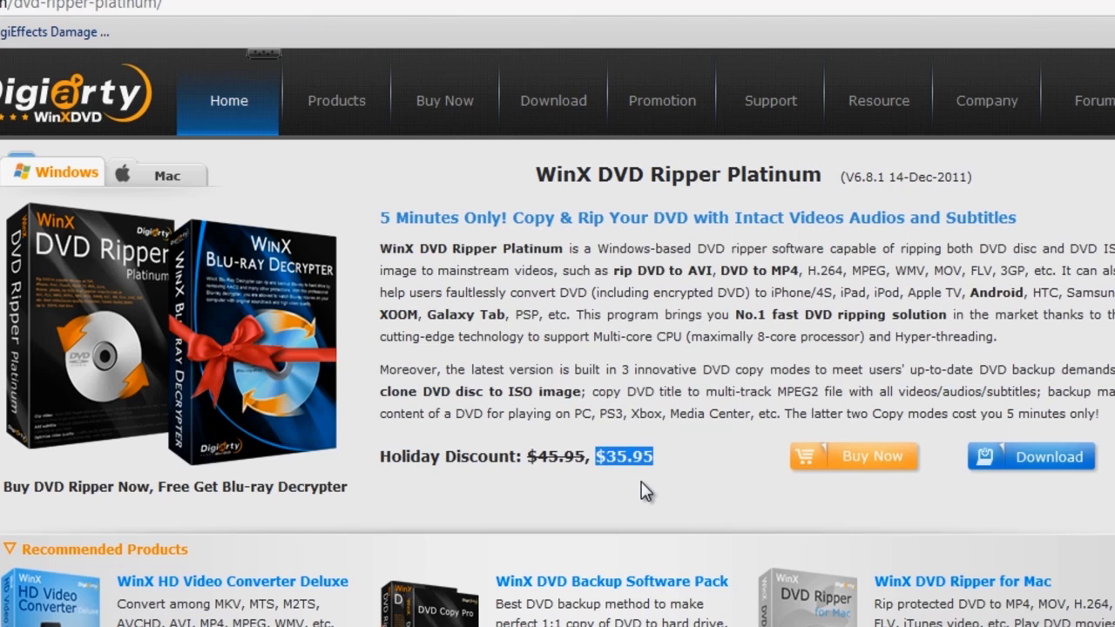
drag(537, 456, 585, 459)
click(580, 476)
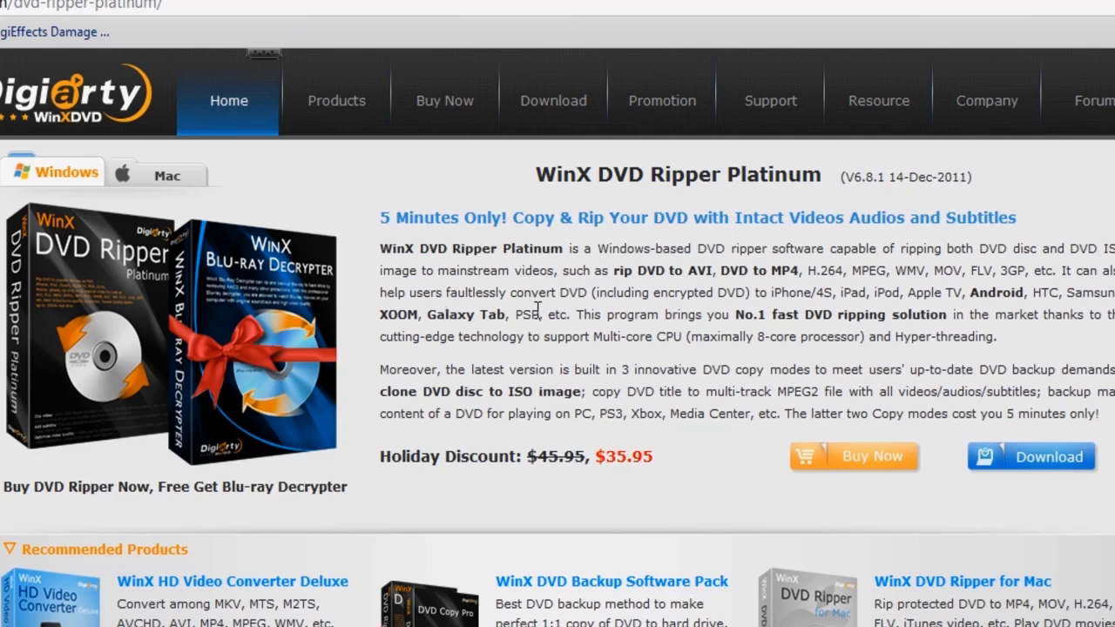
scroll(538, 309, down, 3)
scroll(537, 315, down, 2)
scroll(539, 322, up, 5)
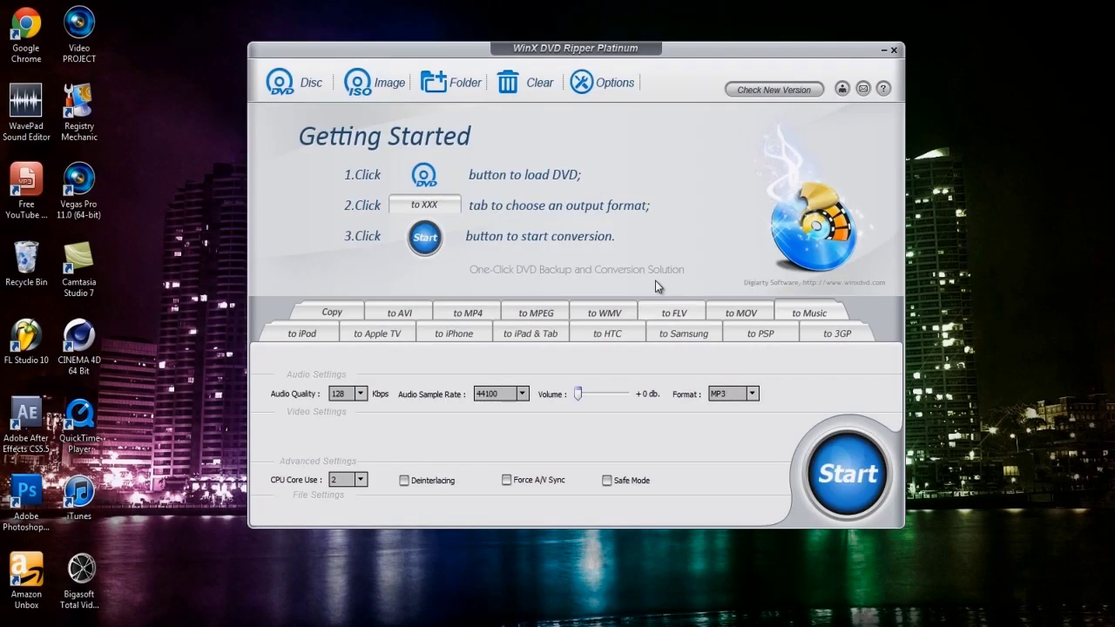
- Load the TEXAS_CHAINSAW_THE_BEGINNING_UR disc from drive E: into WinX DVD Ripper Platinum
drag(671, 45, 636, 39)
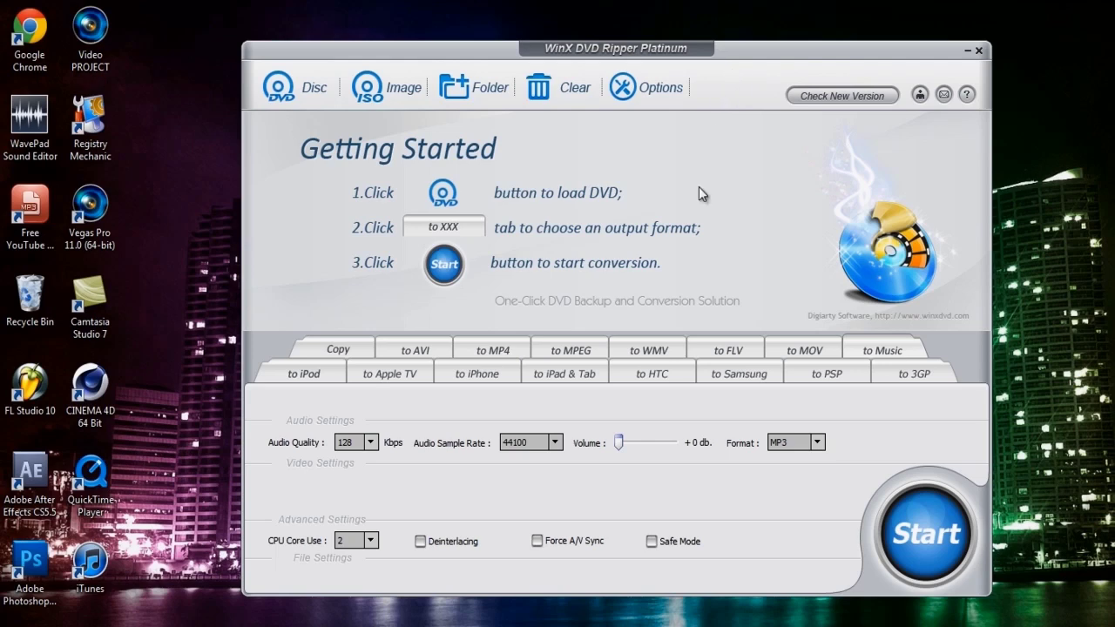
mouse_move(695, 64)
mouse_down()
mouse_move(696, 48)
mouse_move(706, 62)
mouse_up()
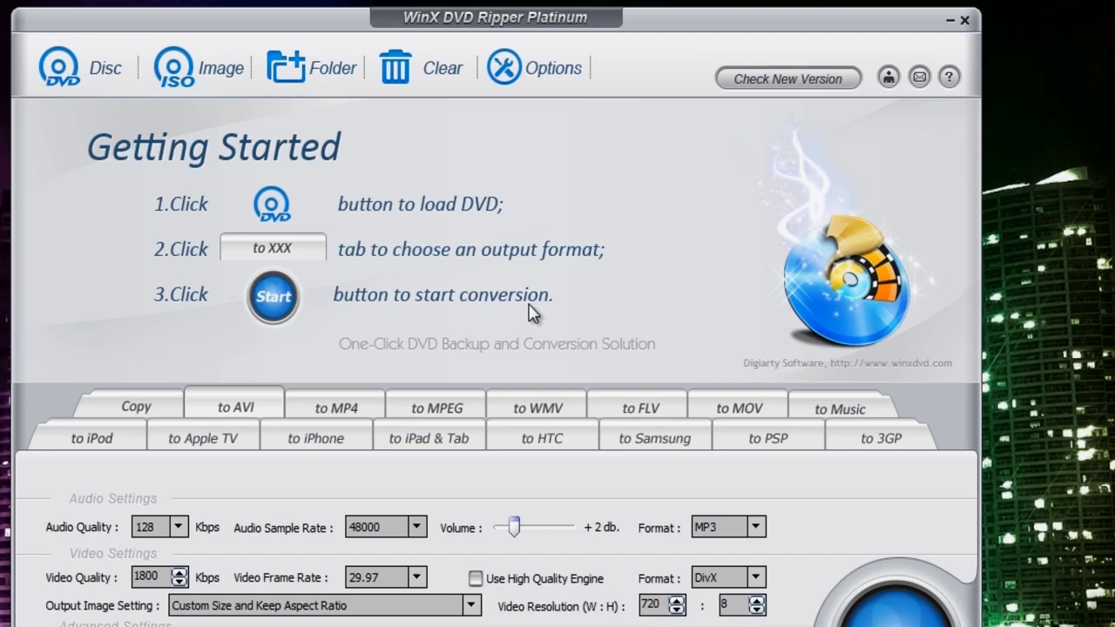
click(71, 80)
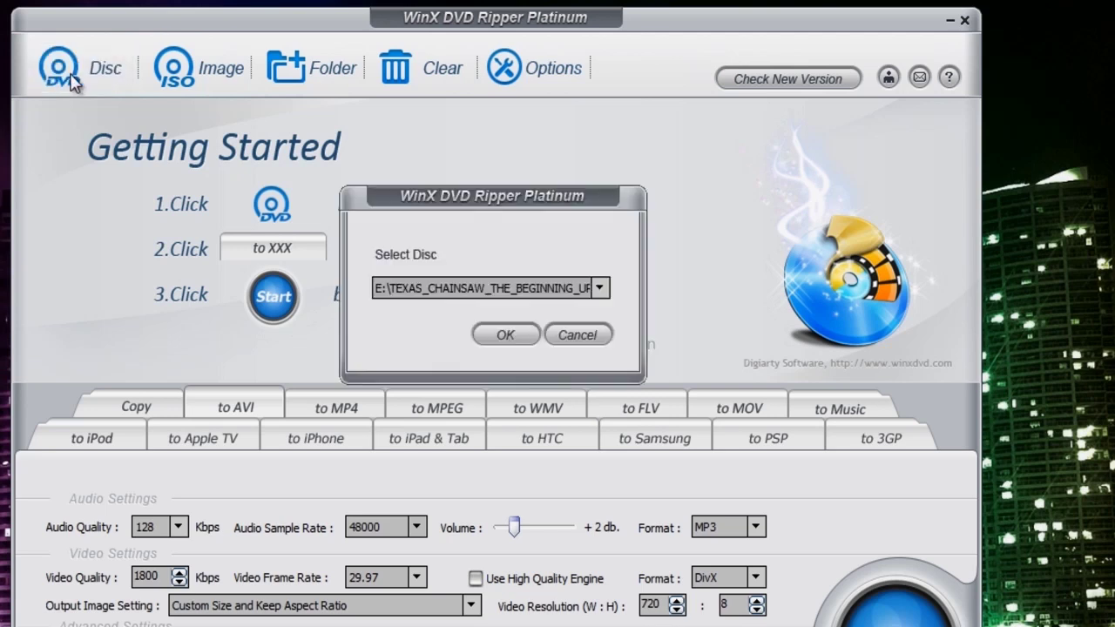
click(506, 336)
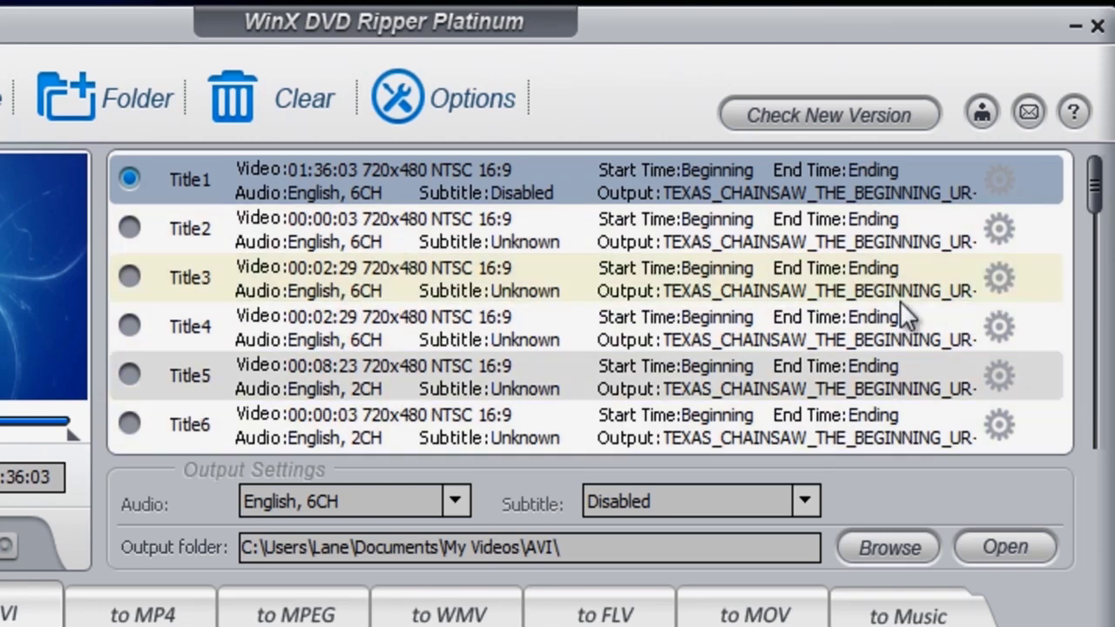
- Mark Title2, Title3, Title4 and Title5 for ripping in addition to Title1
mouse_move(1095, 187)
mouse_down()
mouse_move(1088, 423)
mouse_move(1097, 368)
mouse_move(1084, 187)
mouse_up()
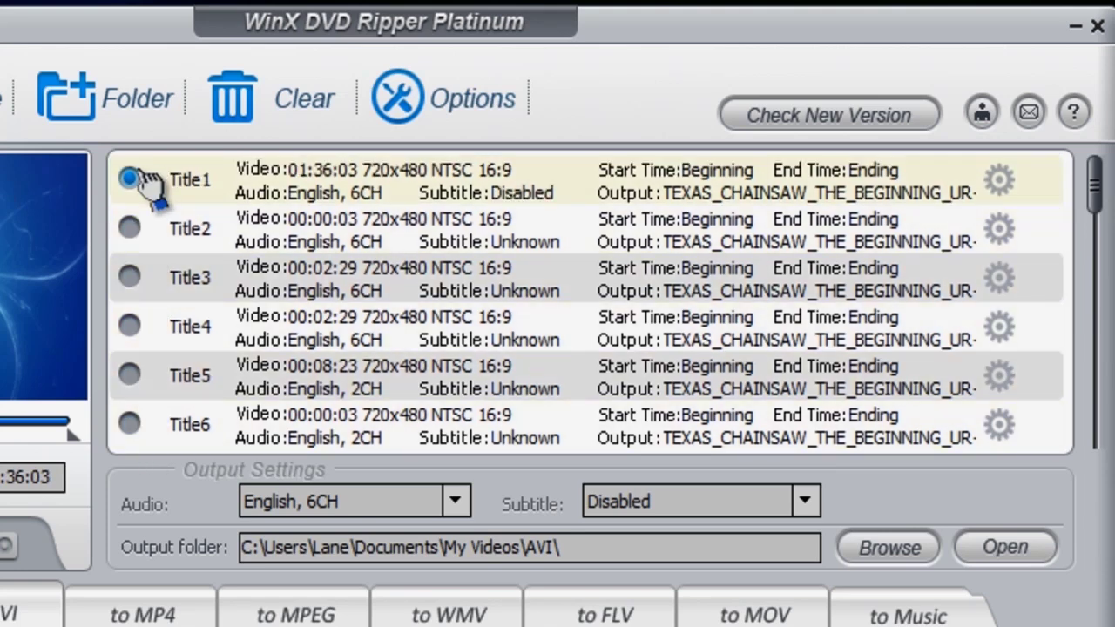
click(129, 227)
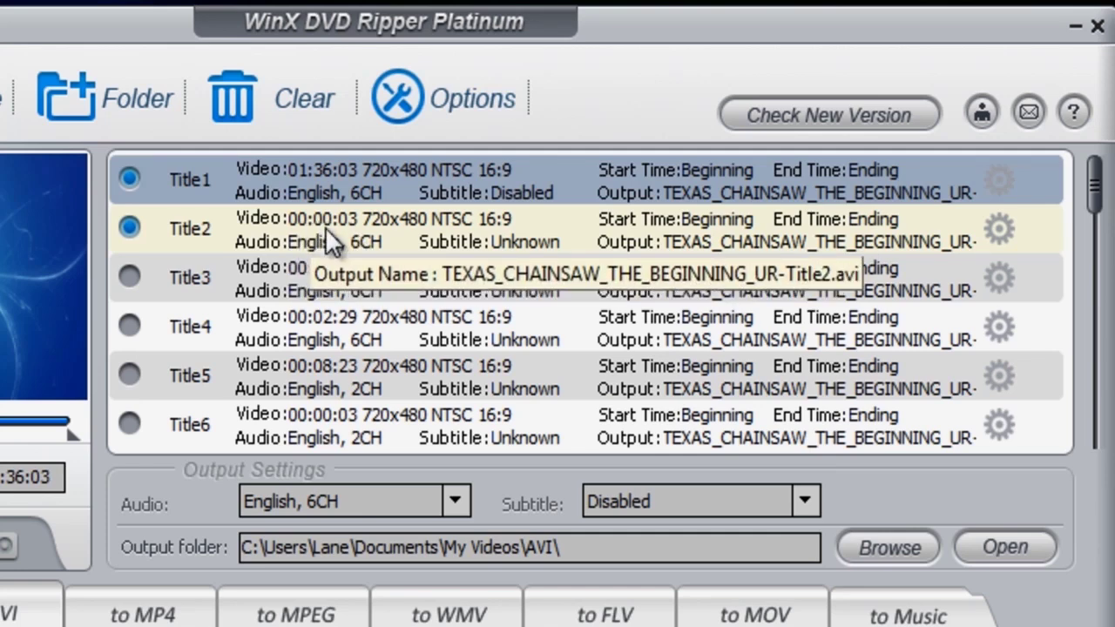
click(129, 277)
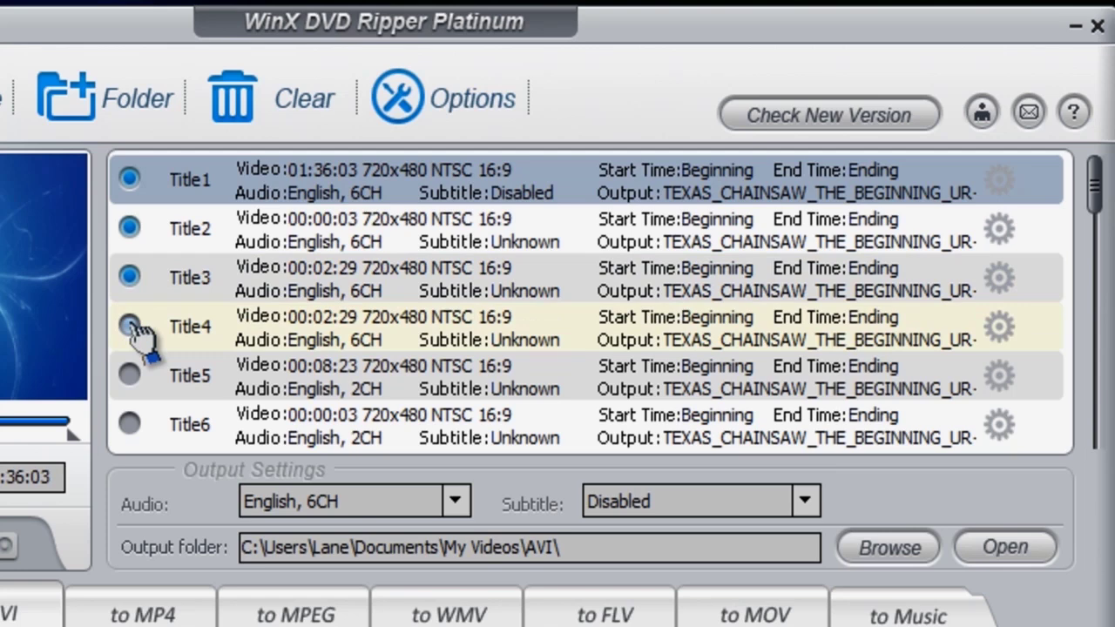
click(130, 327)
click(130, 375)
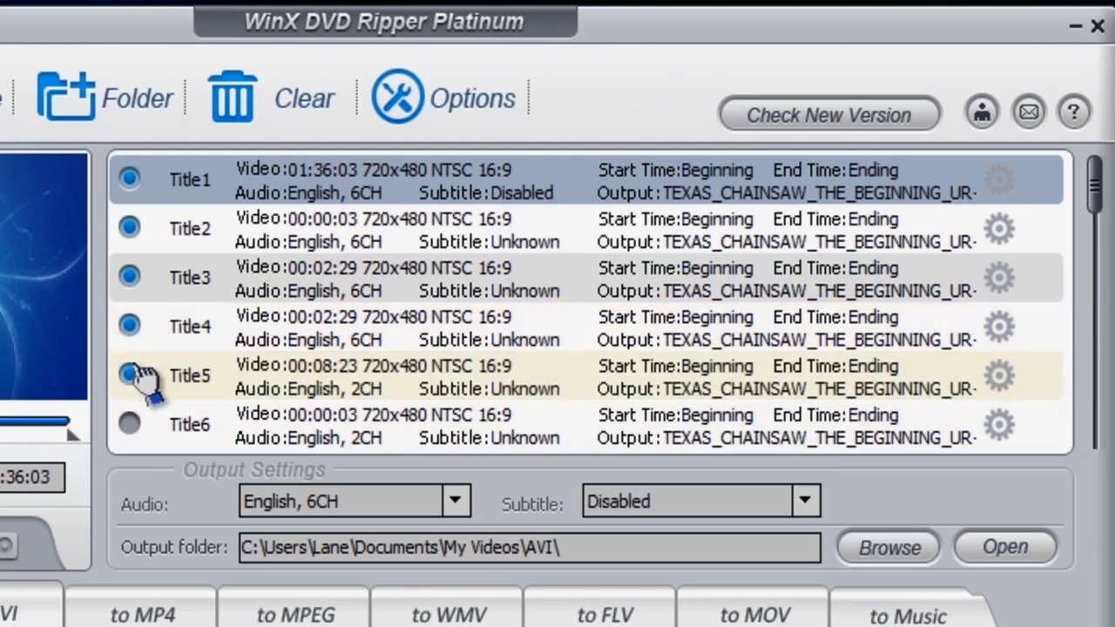
- Unmark Title5, Title4, Title3 and Title2, and highlight Title1 in the title list
click(130, 375)
click(131, 327)
click(128, 277)
click(129, 228)
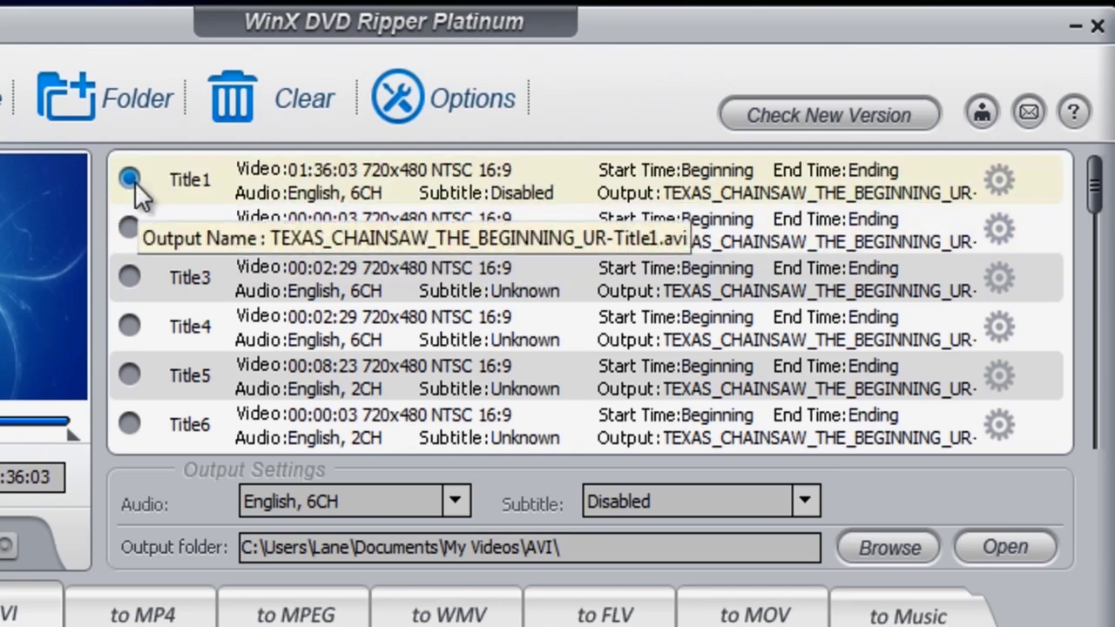
click(372, 183)
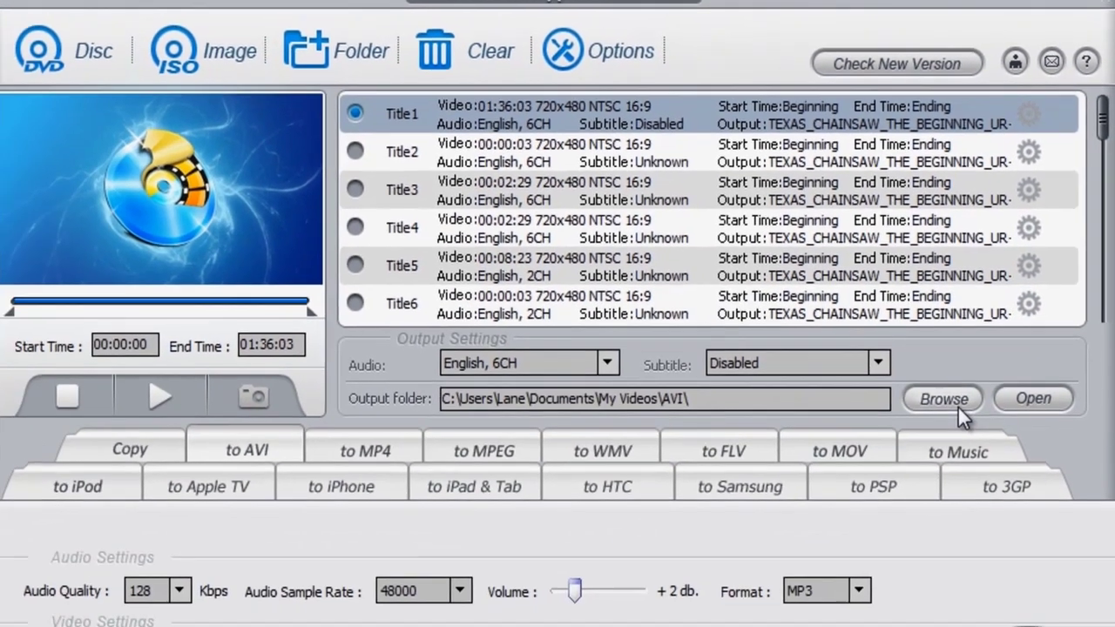
- Set the output folder for the ripped video to the Desktop
click(904, 551)
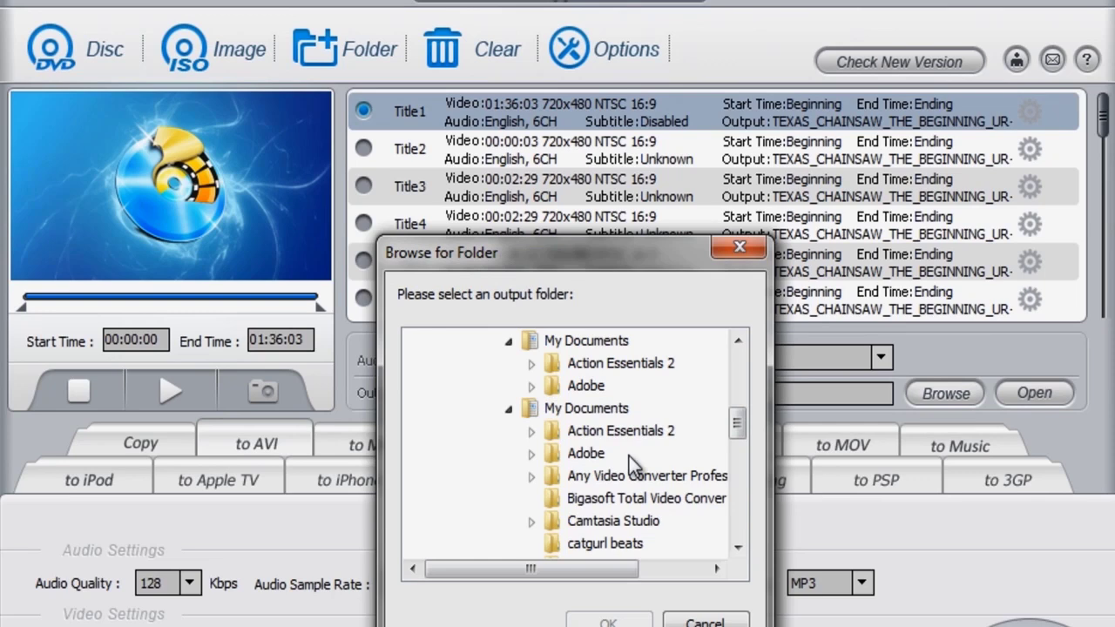
scroll(560, 428, up, 2)
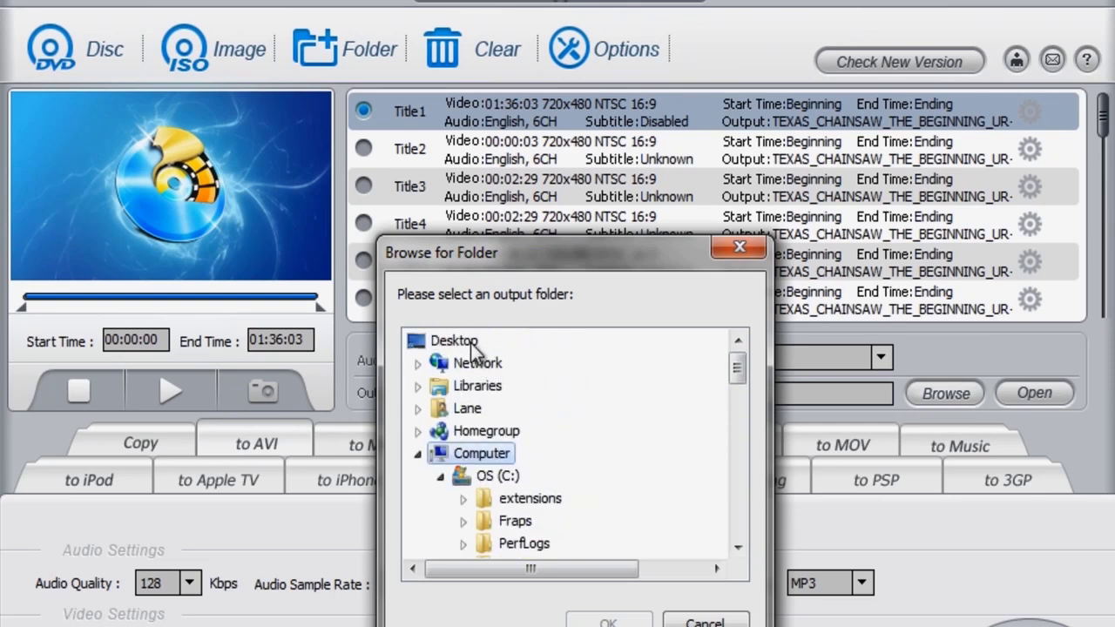
click(470, 344)
click(602, 621)
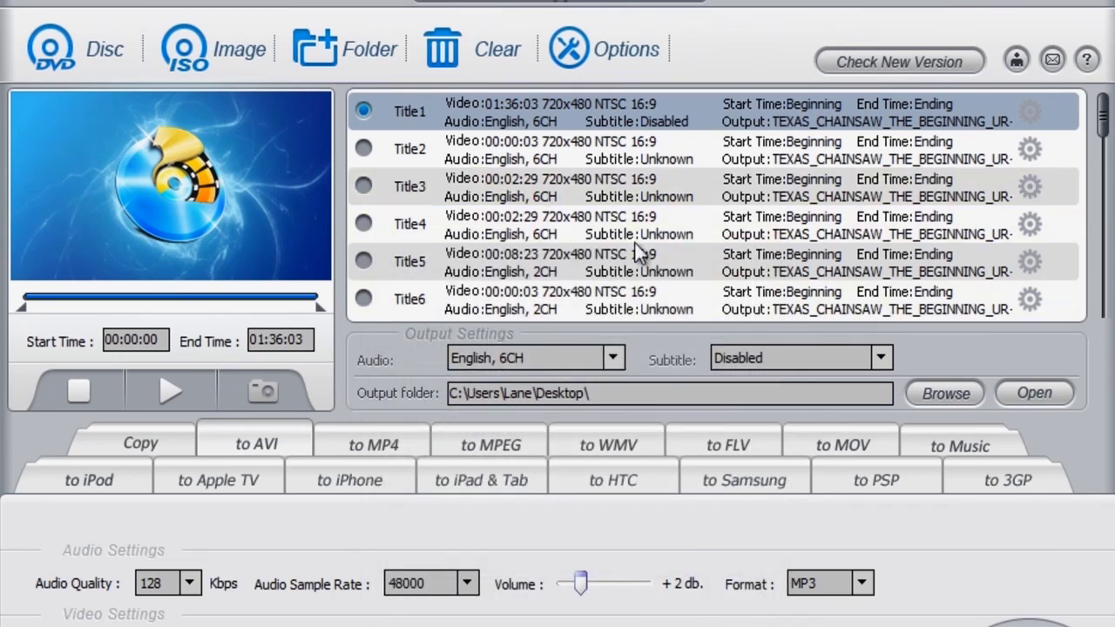
- Try English subtitles for Title1, return the subtitle to Disabled, and choose the first English, 6CH audio track
click(873, 368)
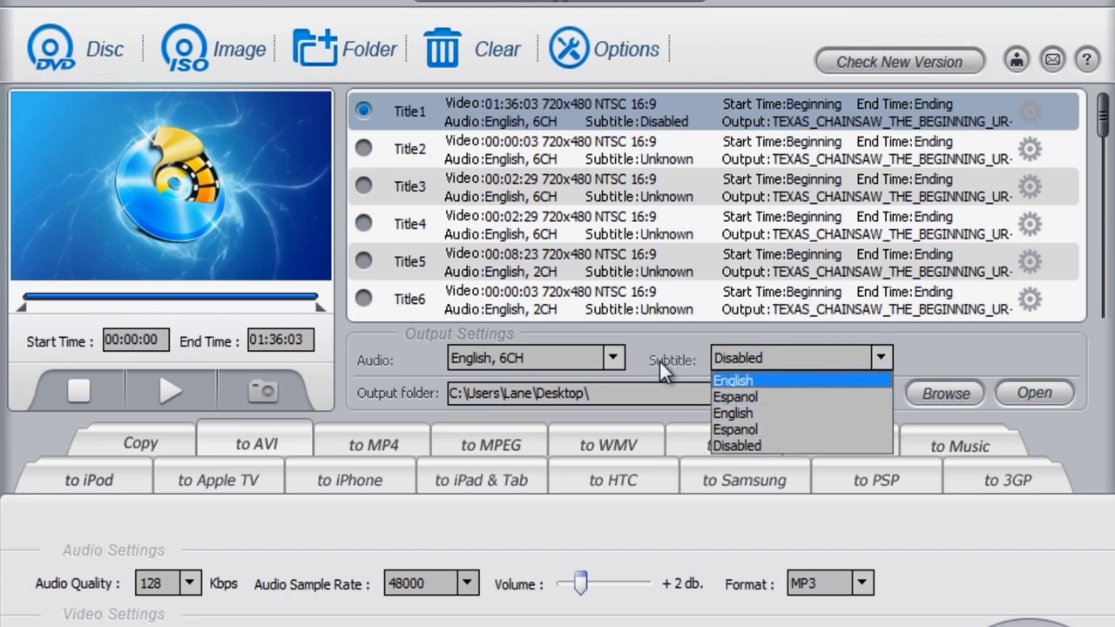
click(751, 408)
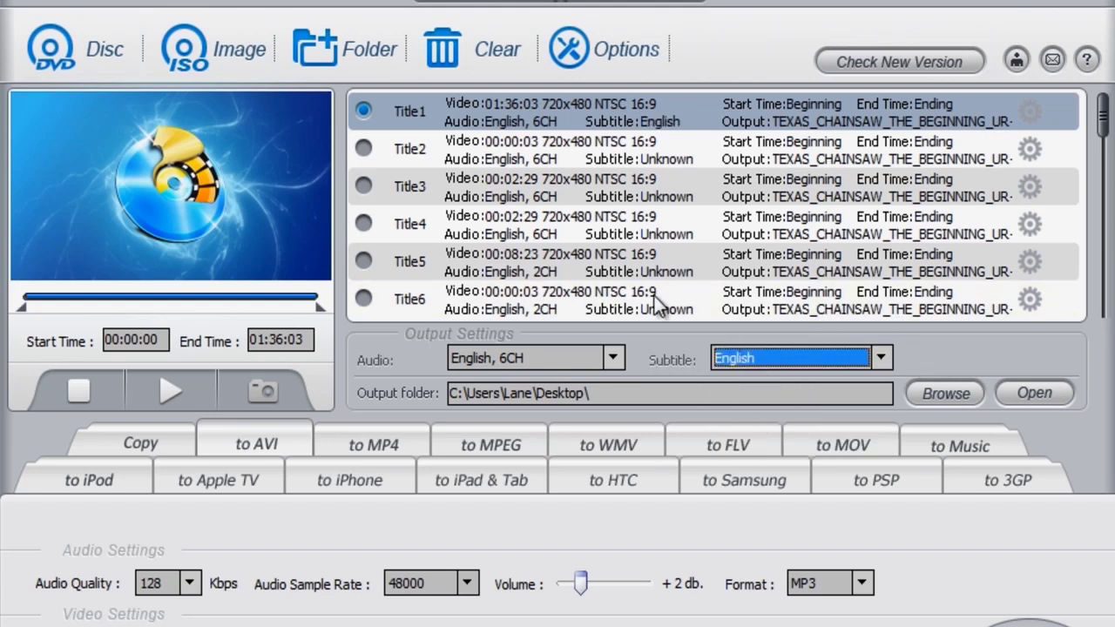
click(880, 357)
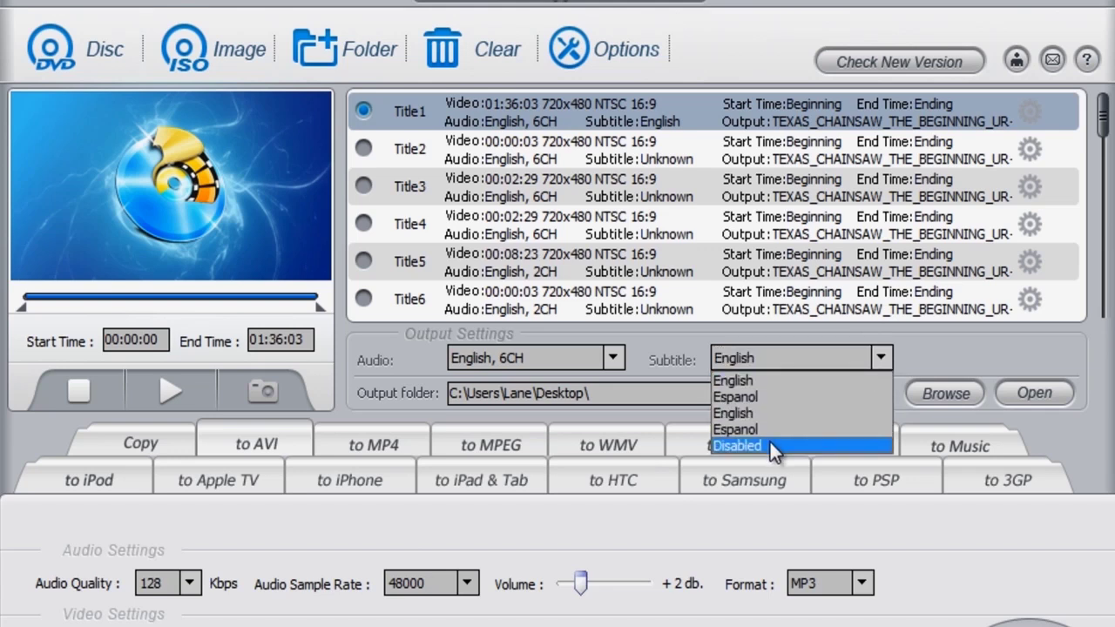
click(769, 446)
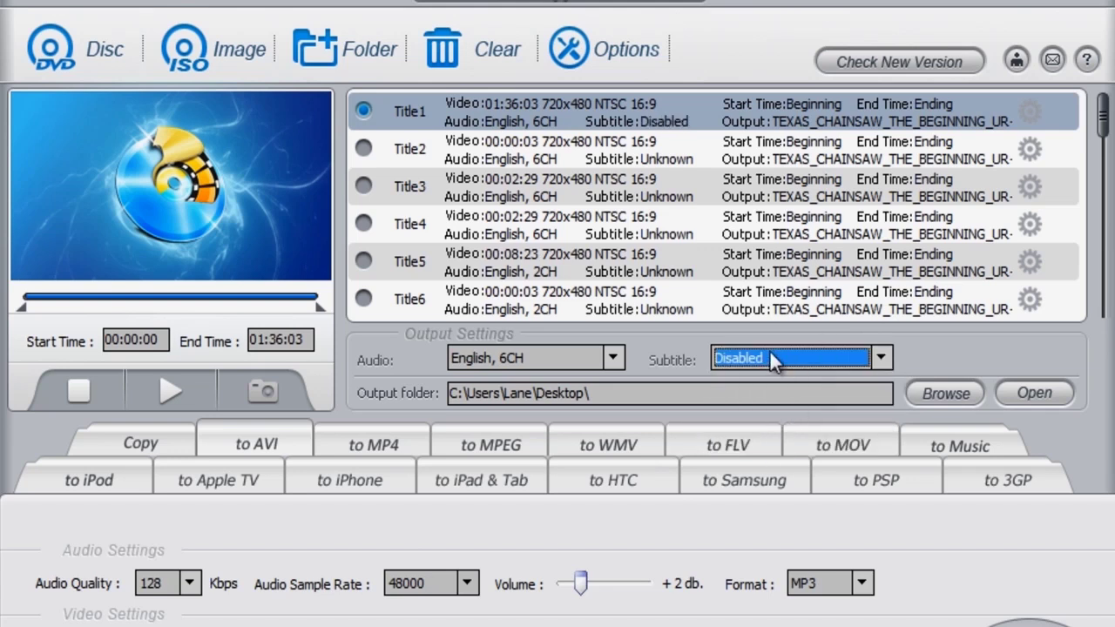
click(616, 357)
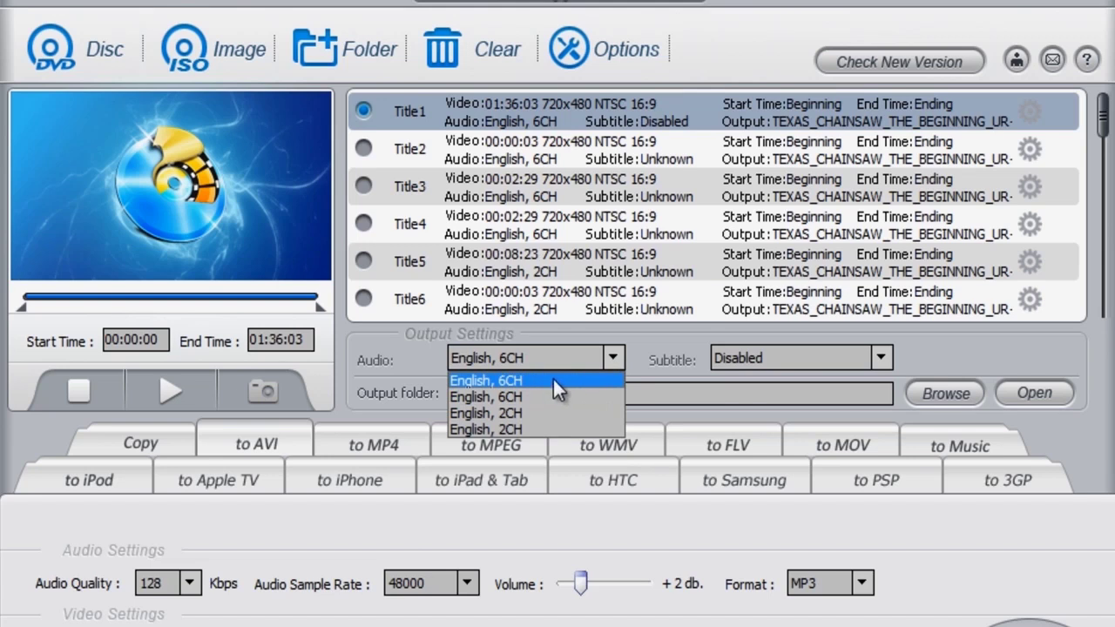
click(552, 380)
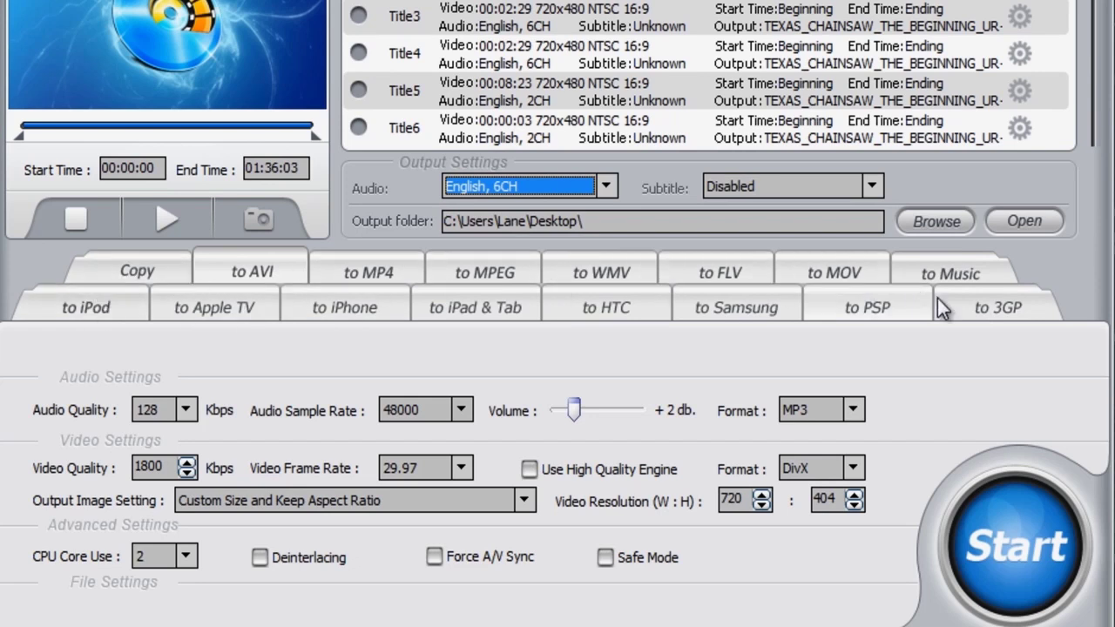
- Examine the device output profiles for iPod, Apple TV, iPhone, iPad & Tab, HTC, Samsung, PSP and 3GP
click(85, 309)
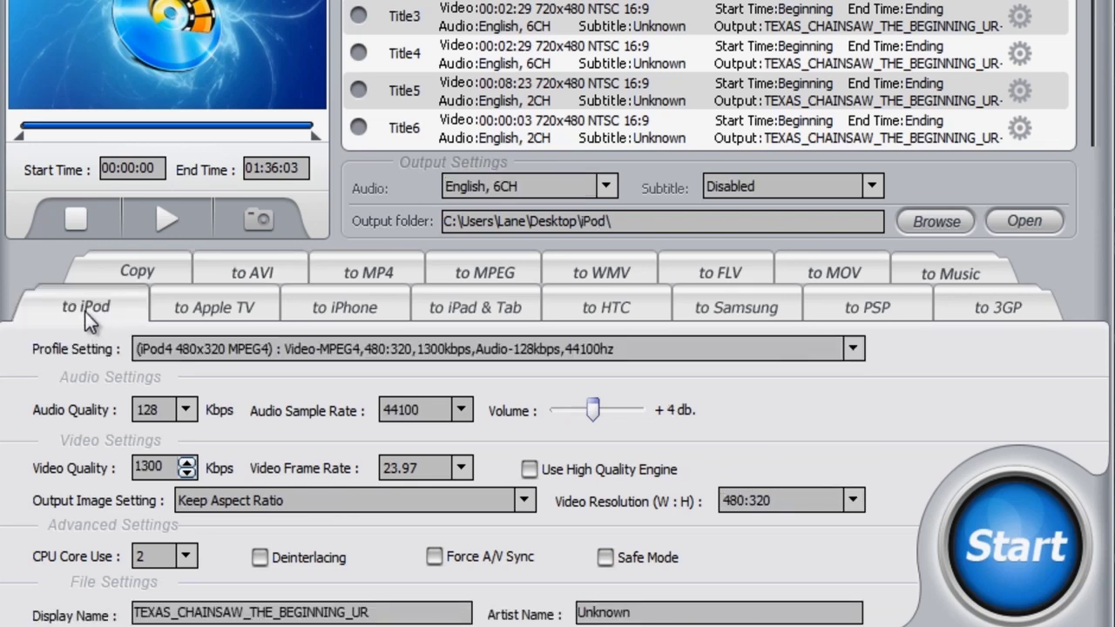
click(218, 305)
click(346, 305)
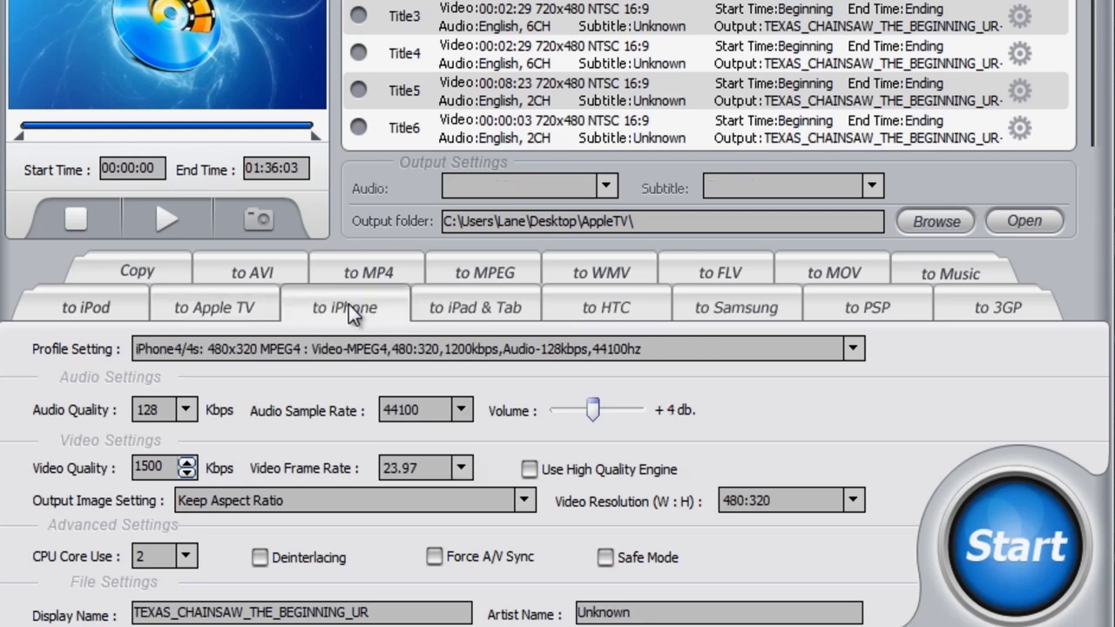
click(479, 305)
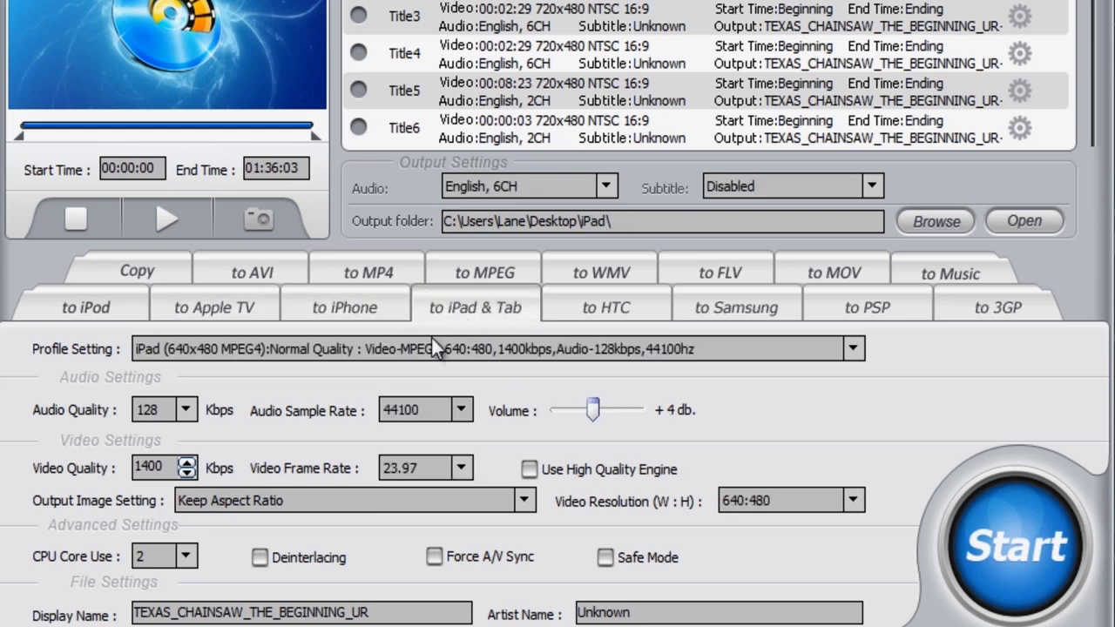
click(597, 315)
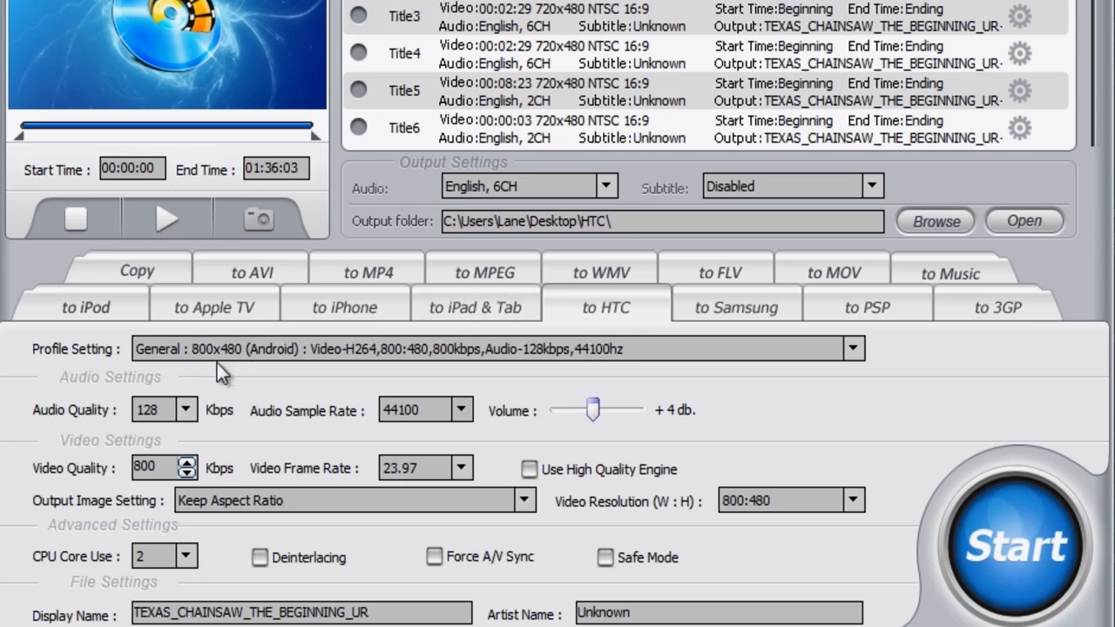
click(724, 303)
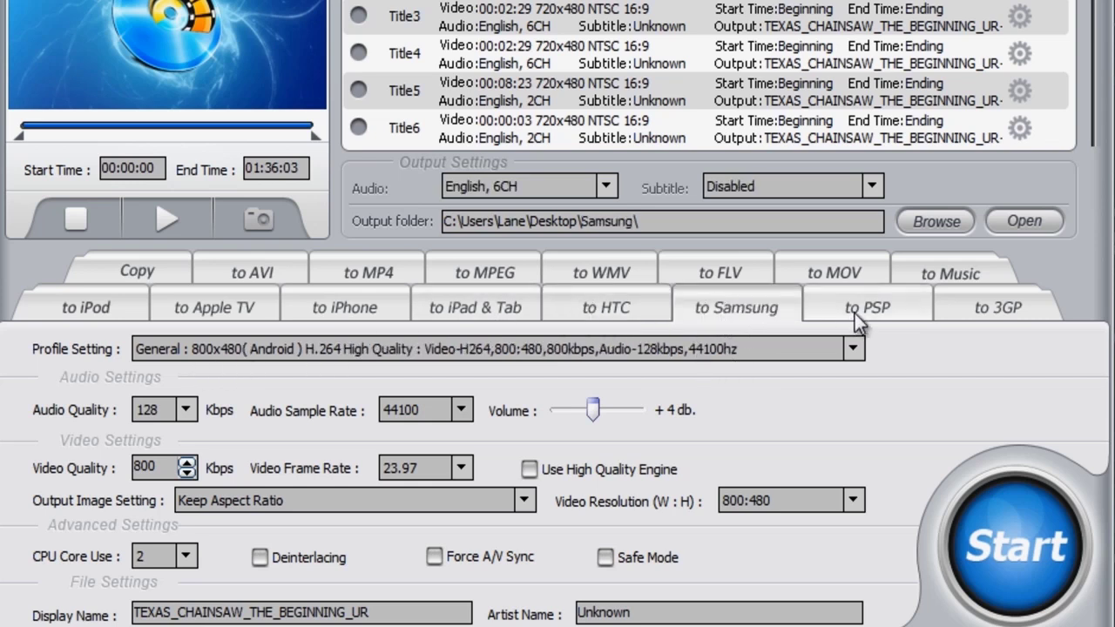
click(910, 301)
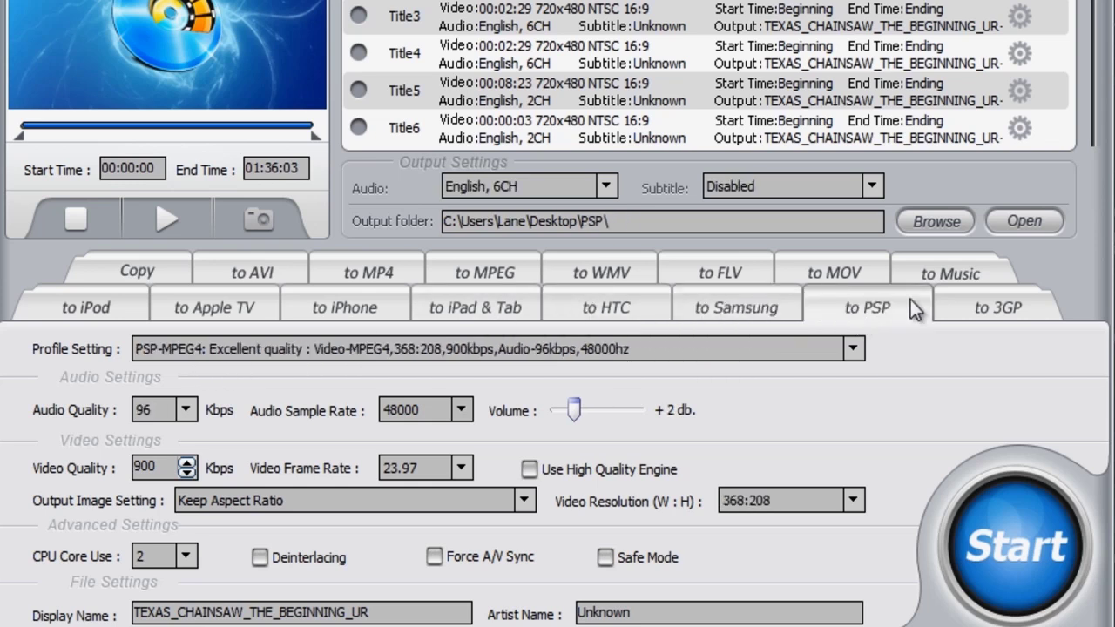
click(984, 314)
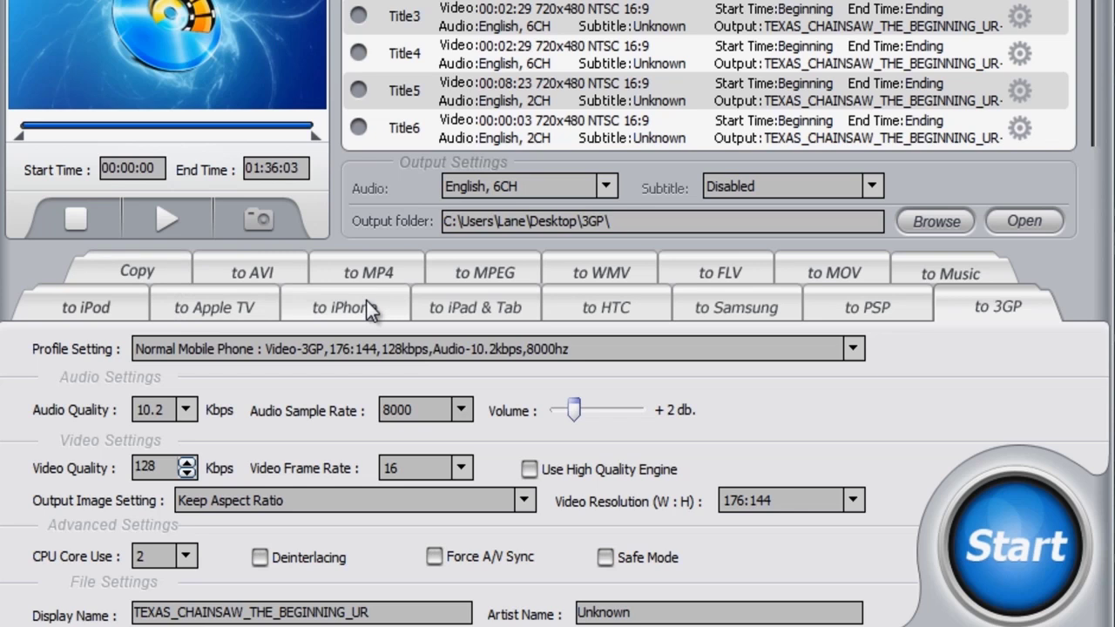
- Examine the general output formats AVI, MP4, MPEG, WMV, FLV and Music, including their audio and video settings
click(261, 268)
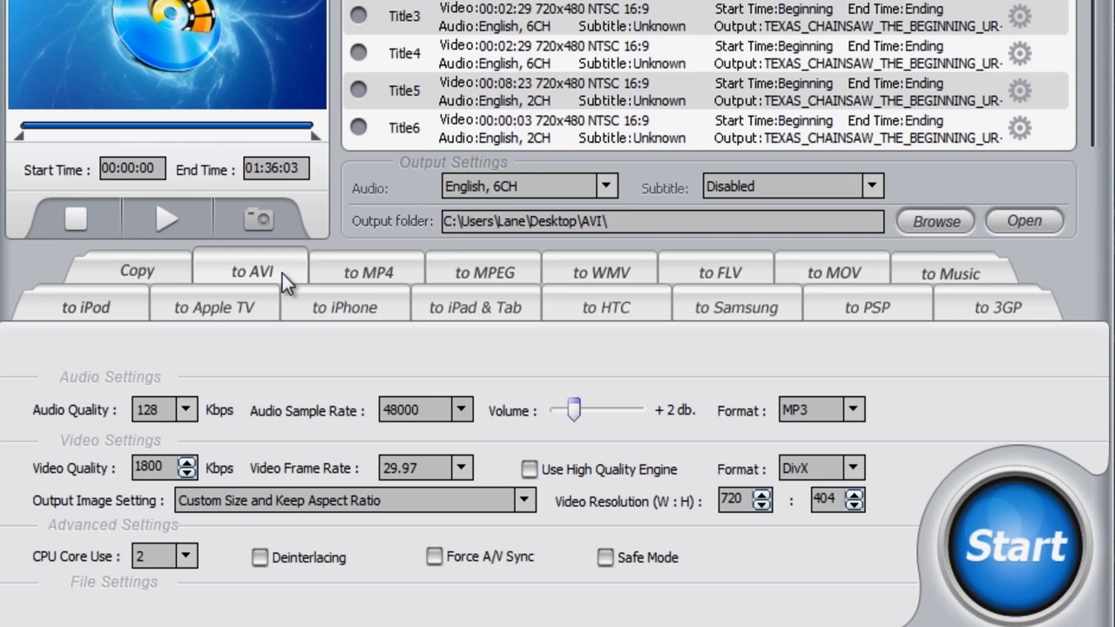
click(375, 272)
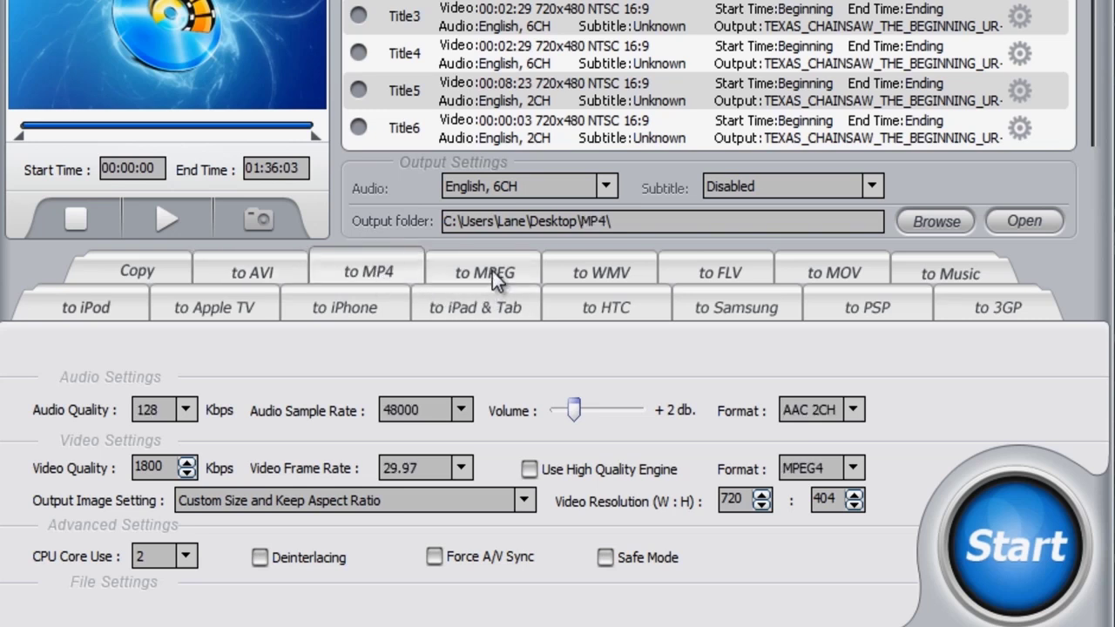
click(479, 270)
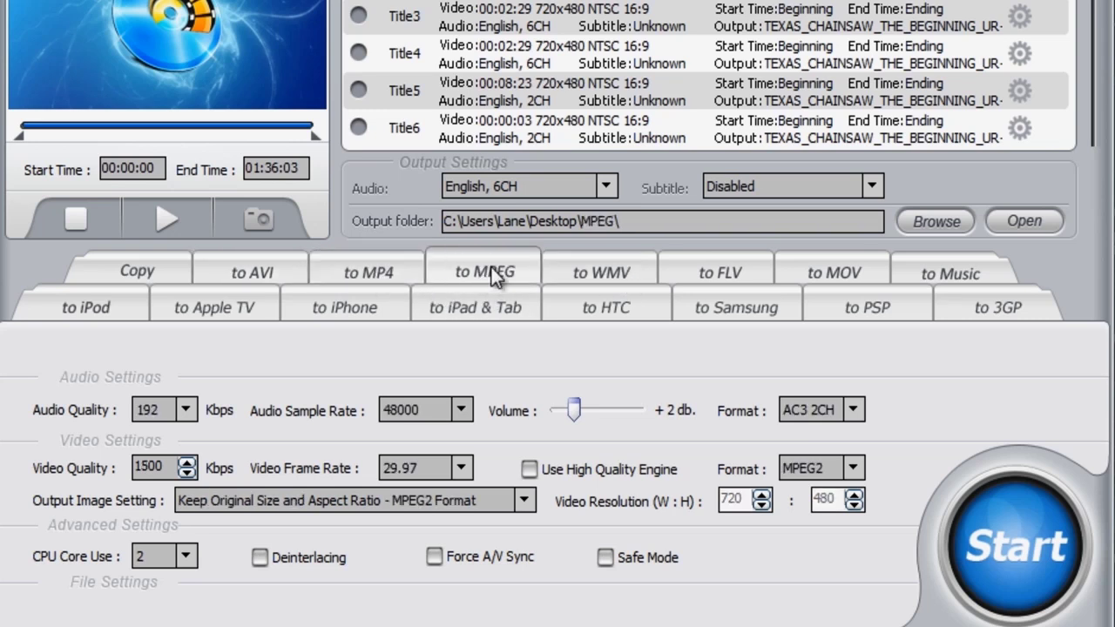
click(608, 275)
click(727, 276)
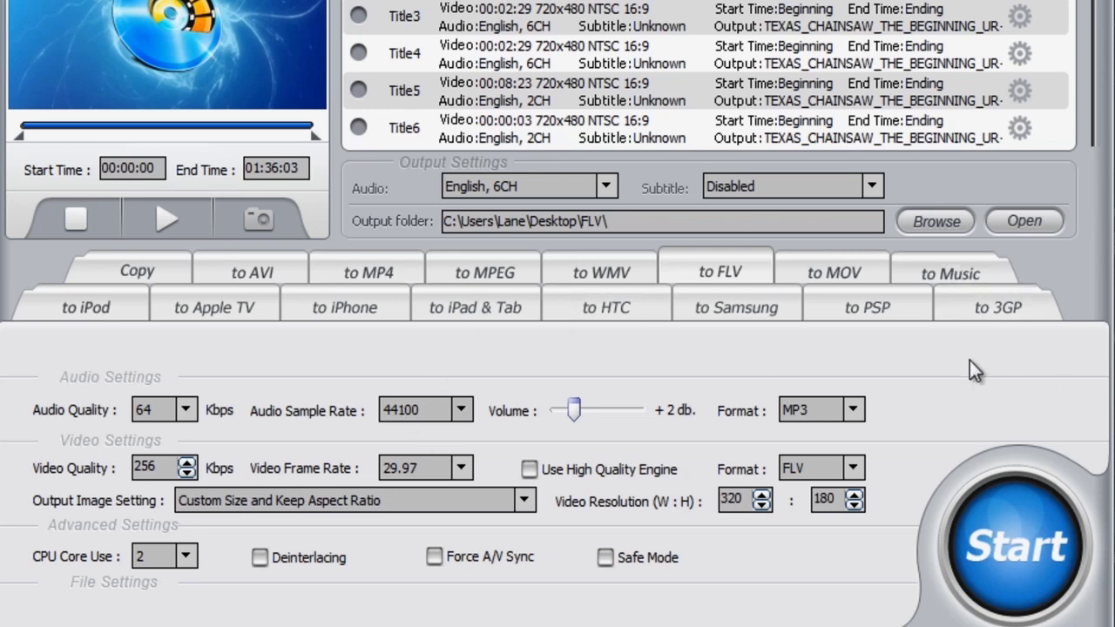
click(949, 272)
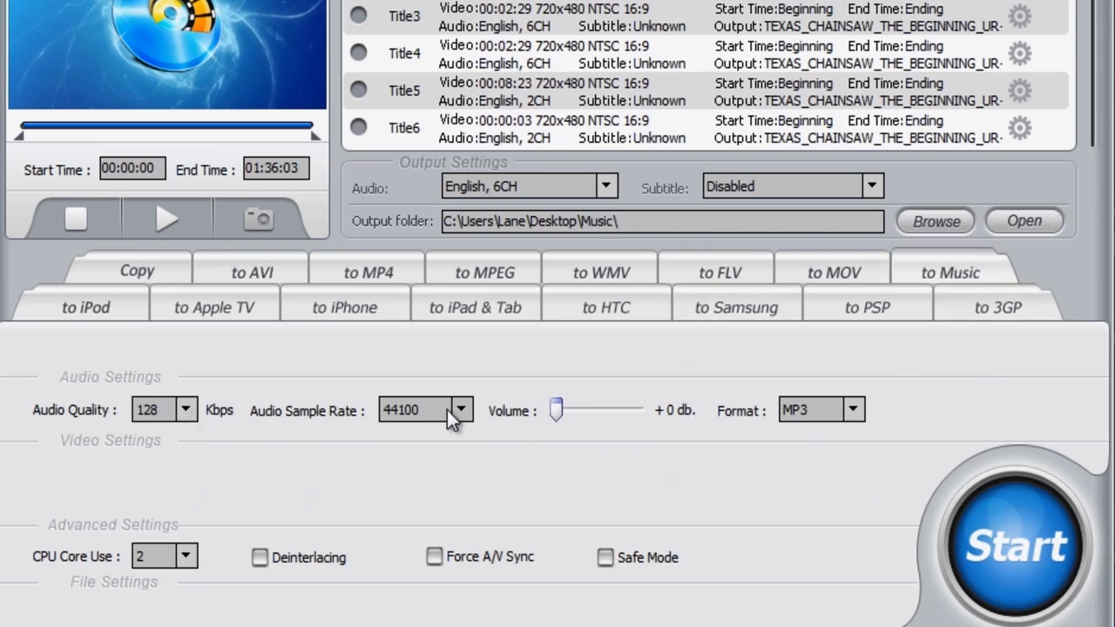
click(562, 411)
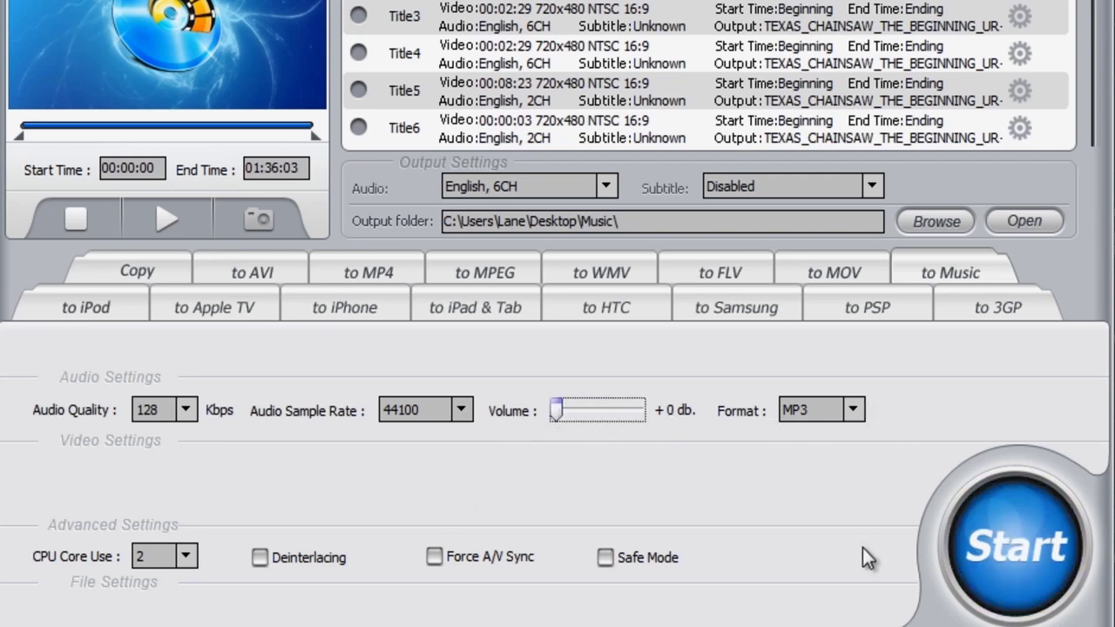
- Choose the iPod output profile iPod Video2 For TV (H264), 640:480, 1200kbps, and set its volume to +5 db
click(84, 312)
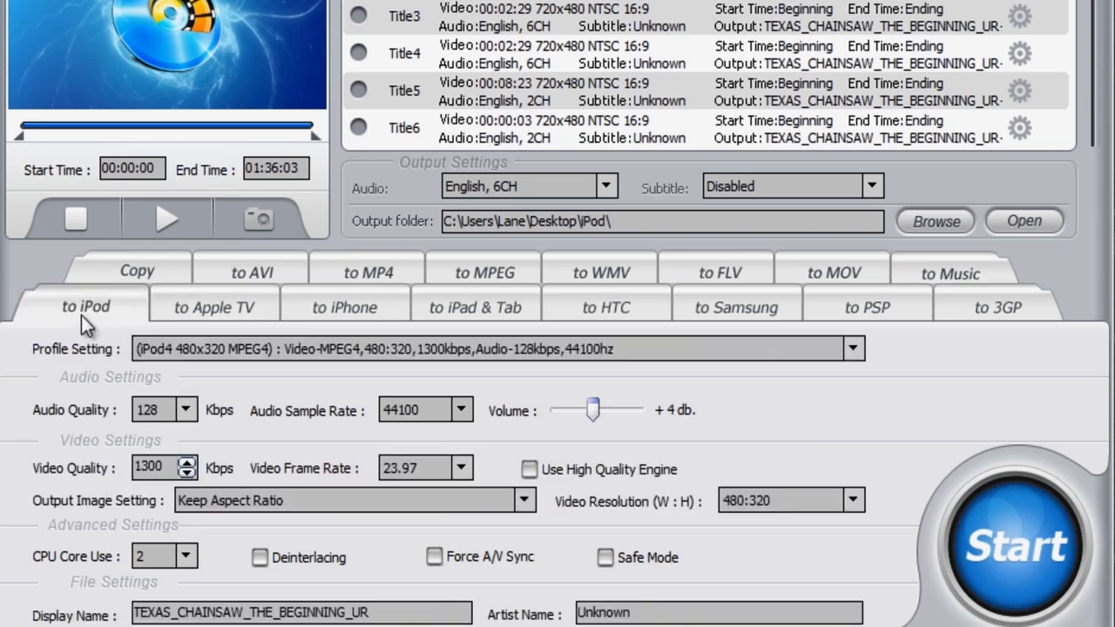
click(853, 349)
scroll(836, 383, up, 1)
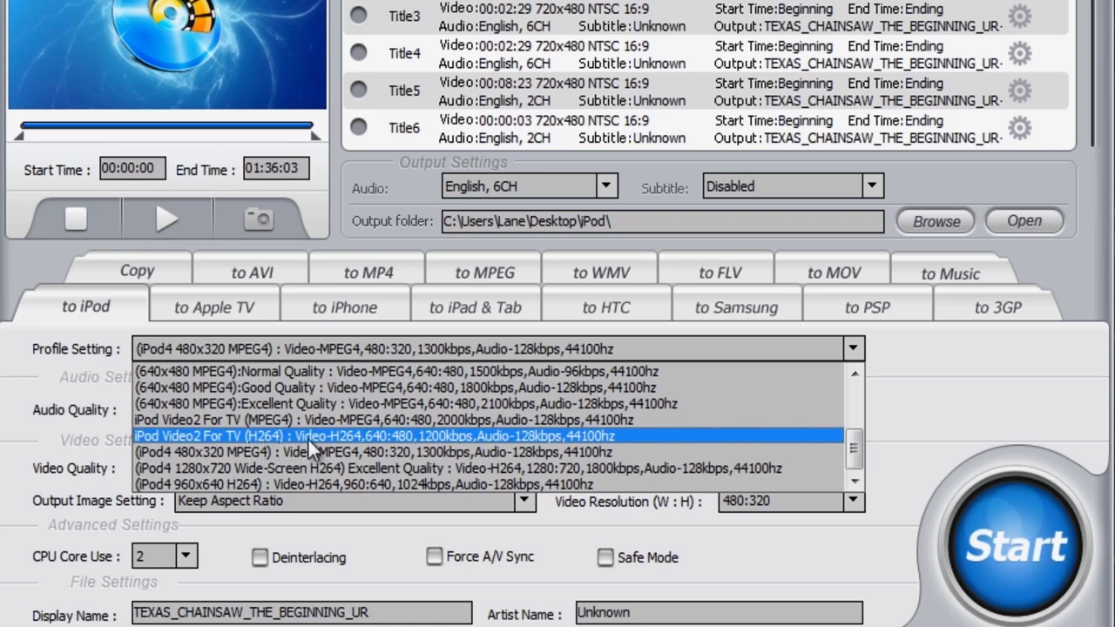
click(232, 434)
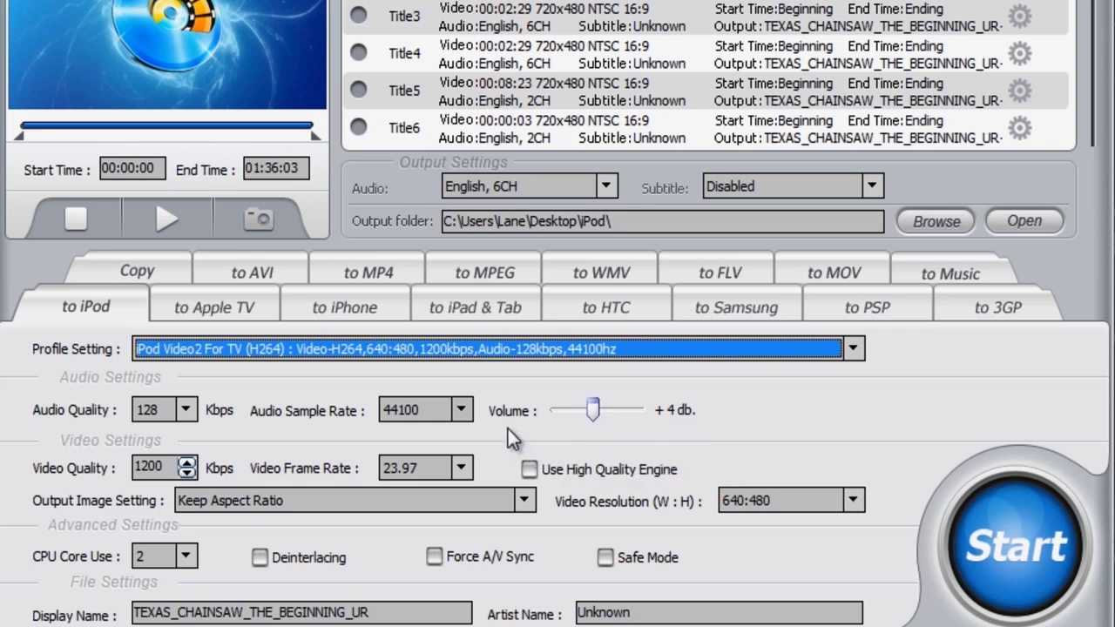
drag(588, 416, 606, 443)
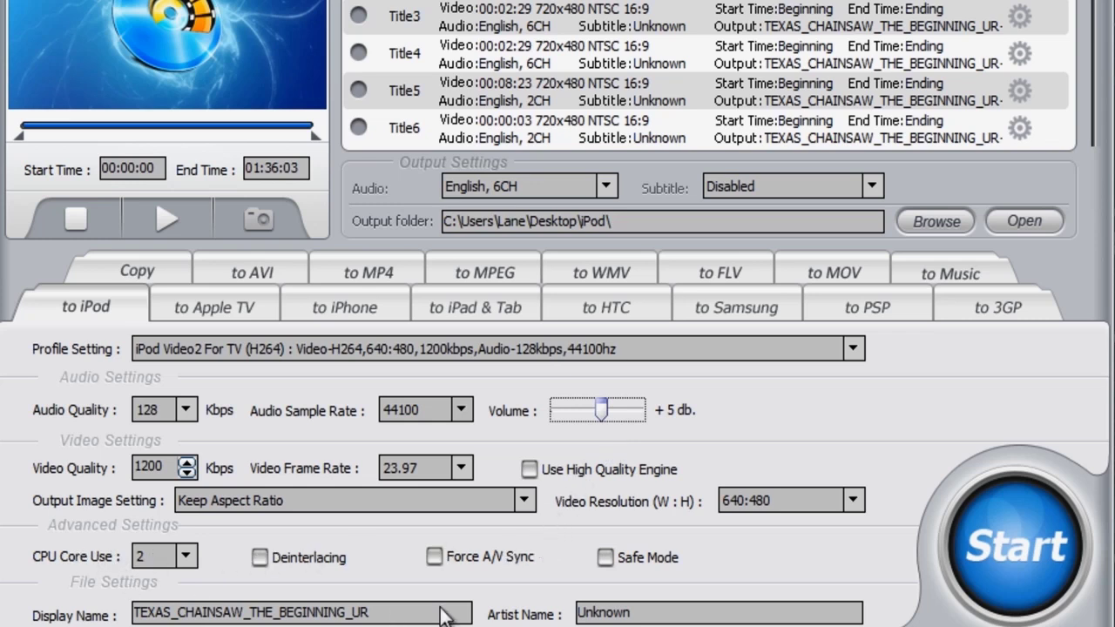
- Switch the output to iPhone and choose the iPhone4/4s 1280x720 H264 profile with 1400kbps video
click(229, 307)
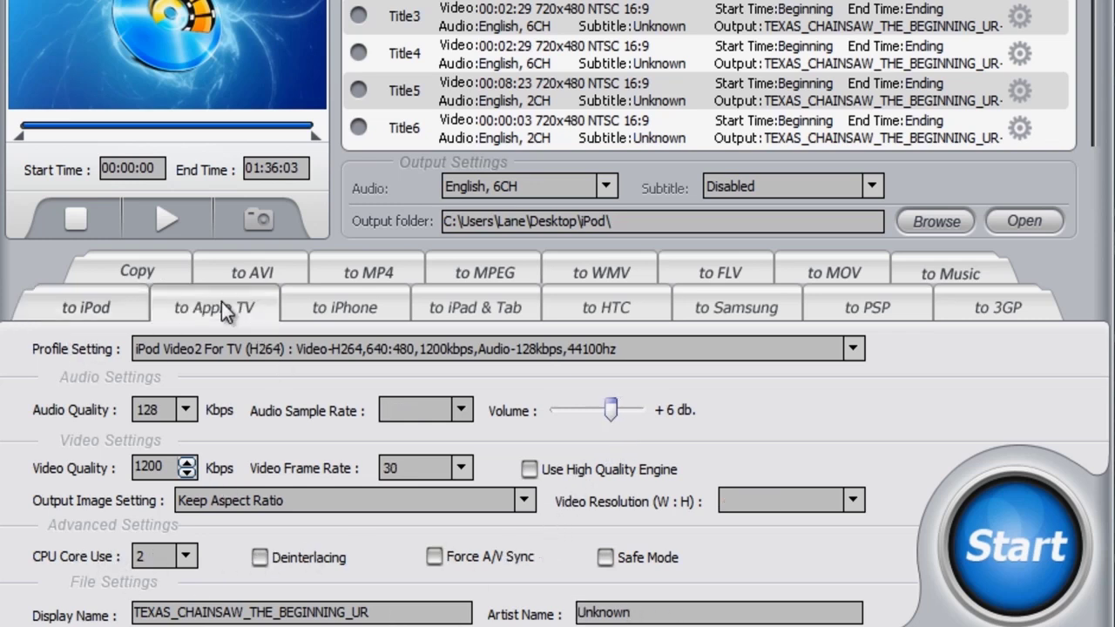
click(346, 308)
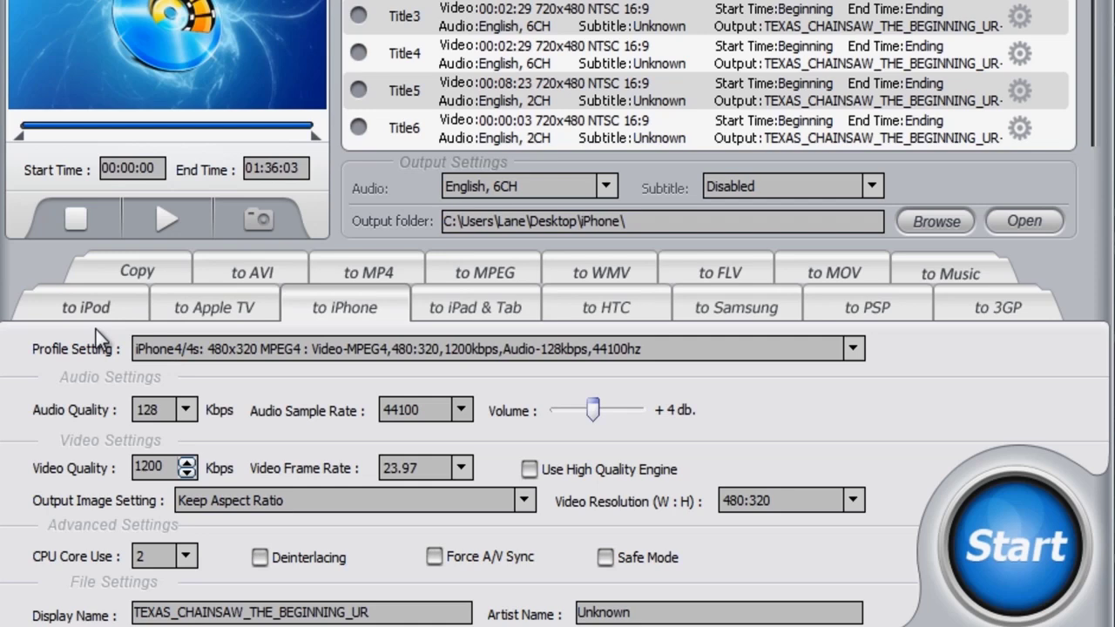
click(853, 349)
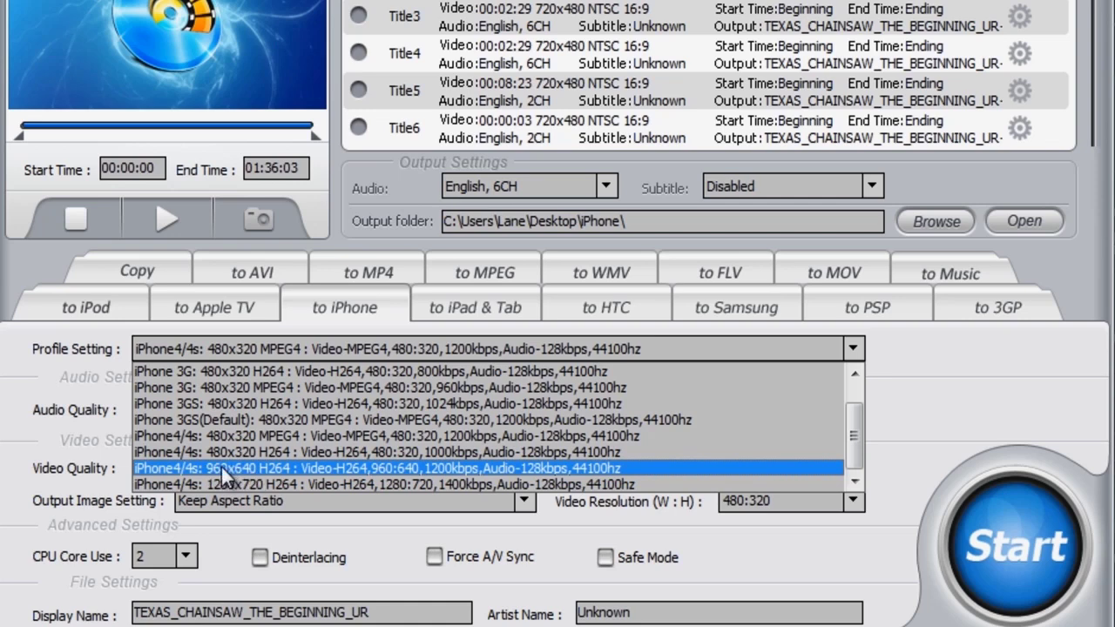
click(292, 378)
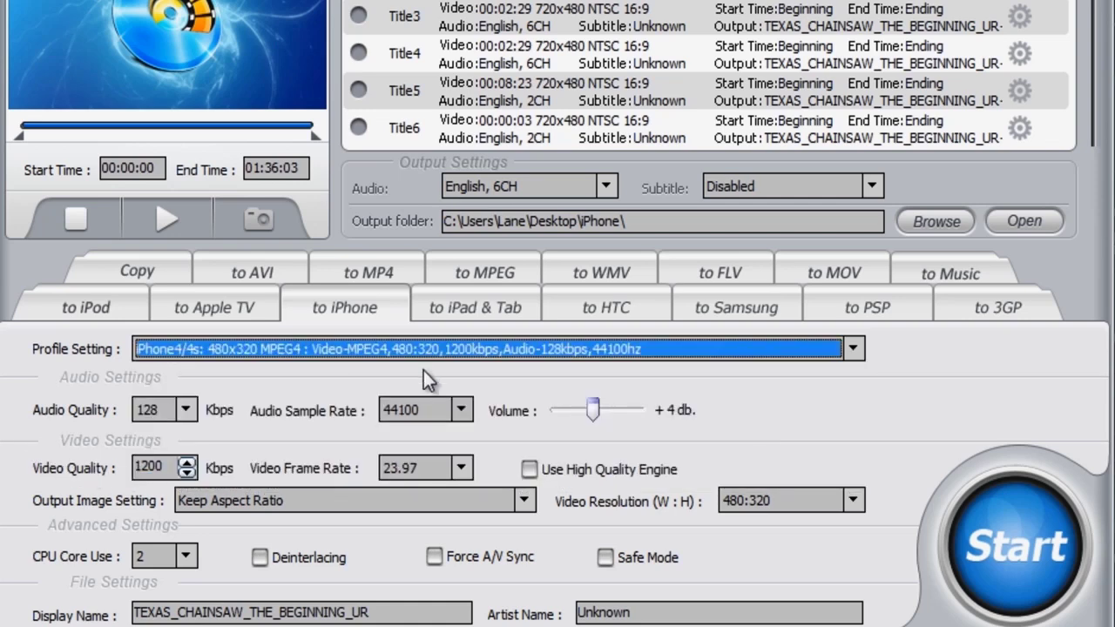
scroll(453, 87, down, 3)
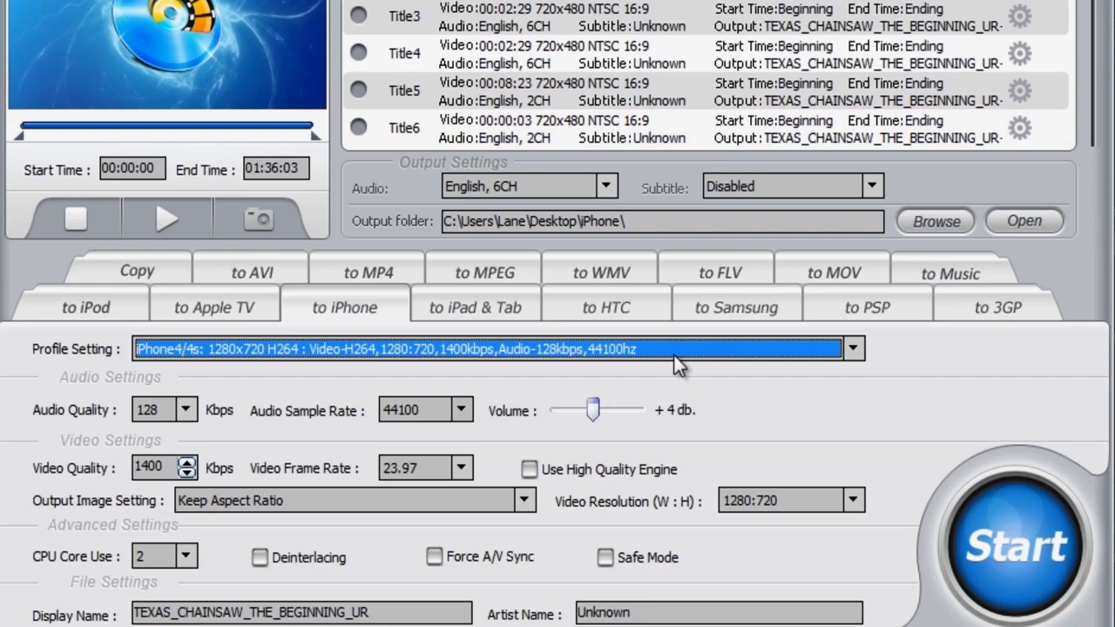